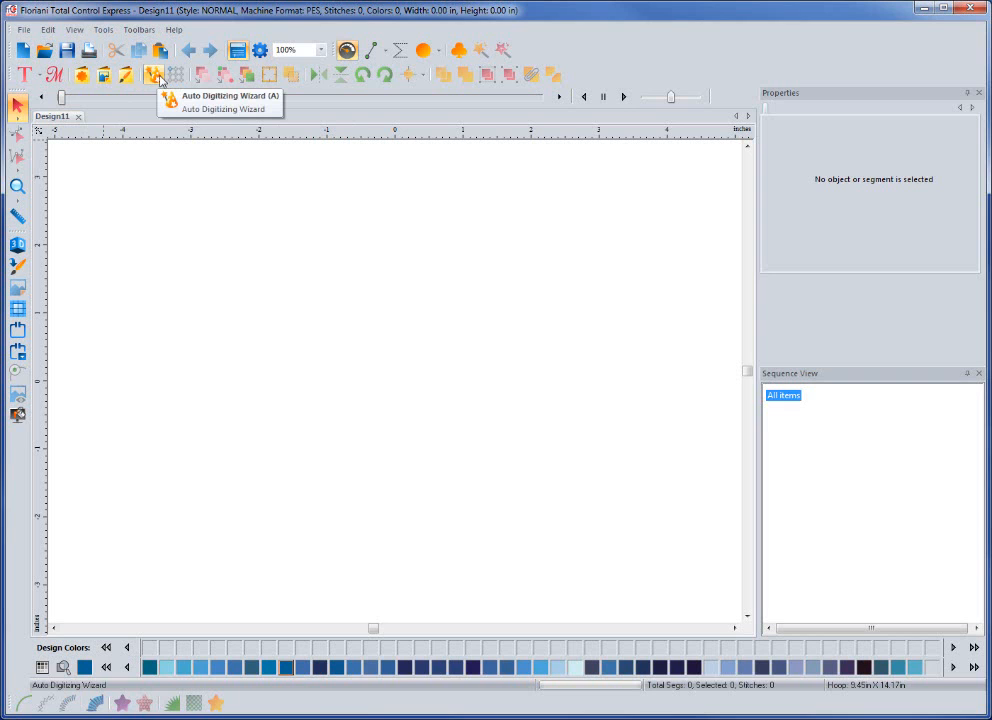
Start the Auto Digitizing Wizard and browse to the OS (C:) drive for its source image.
{"action": "left_click", "coordinate": [157, 80]}
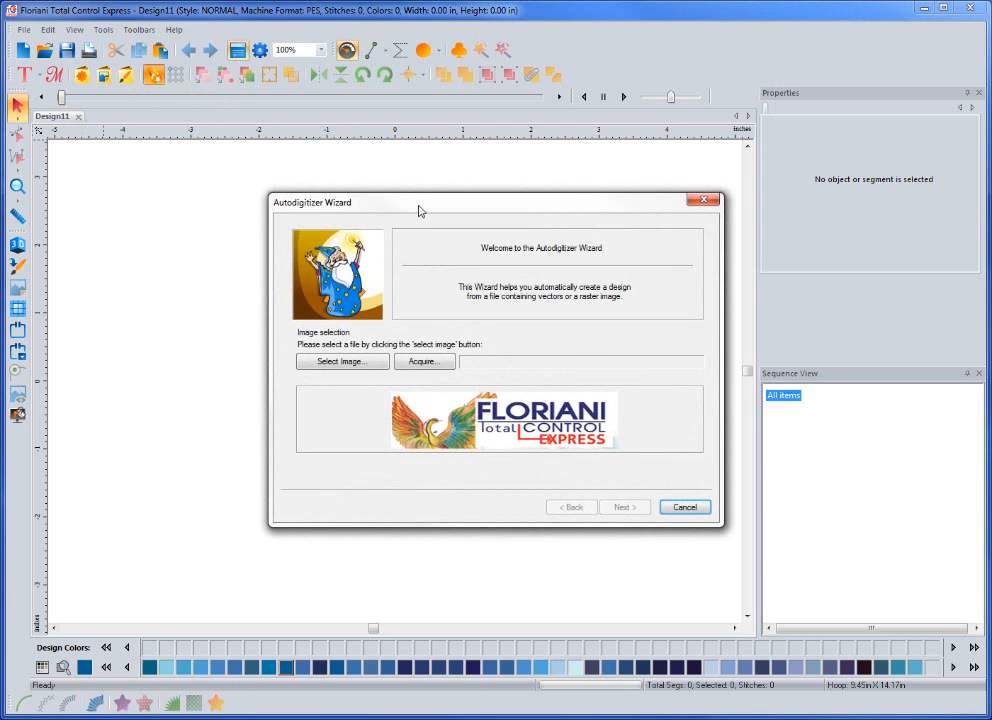
{"action": "left_click_drag", "start_coordinate": [405, 200], "coordinate": [309, 165]}
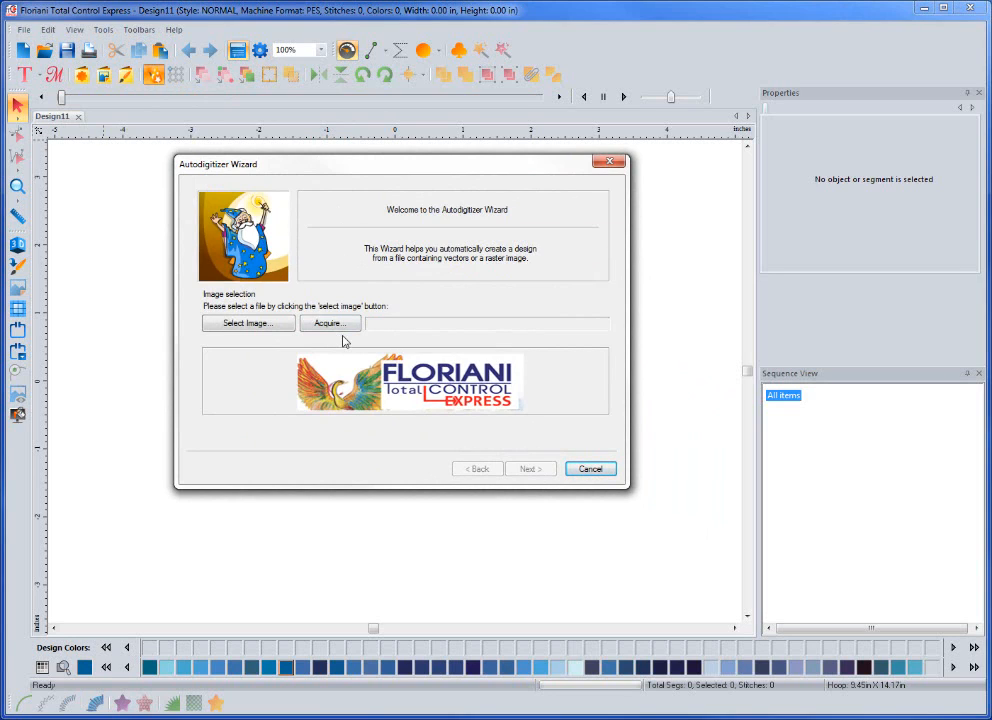
{"action": "left_click", "coordinate": [228, 323]}
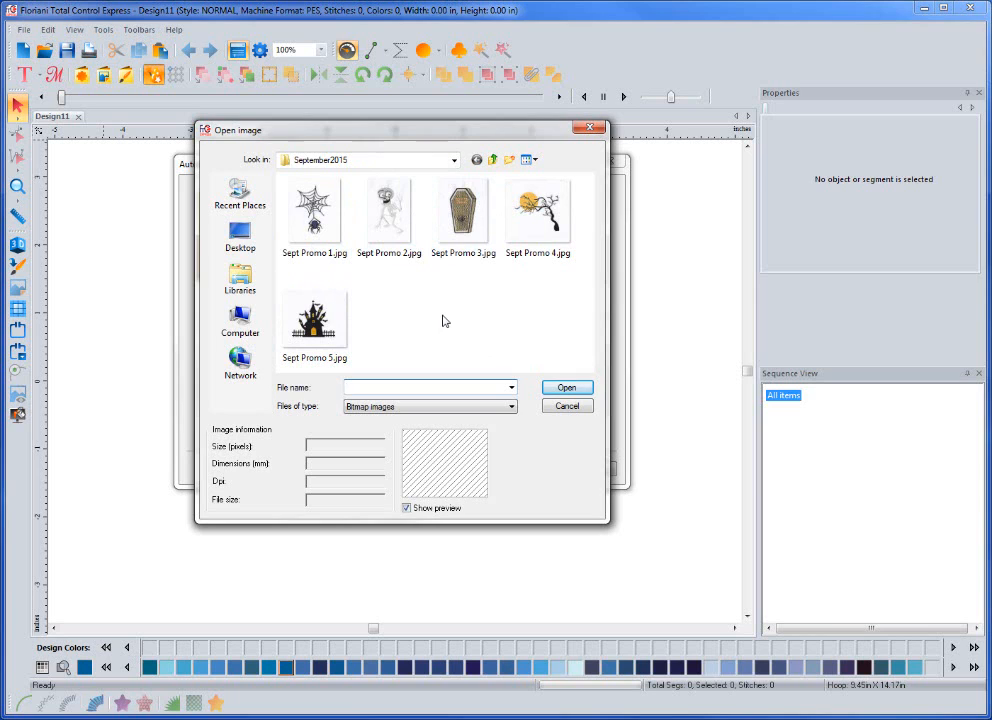
{"action": "left_click", "coordinate": [245, 283]}
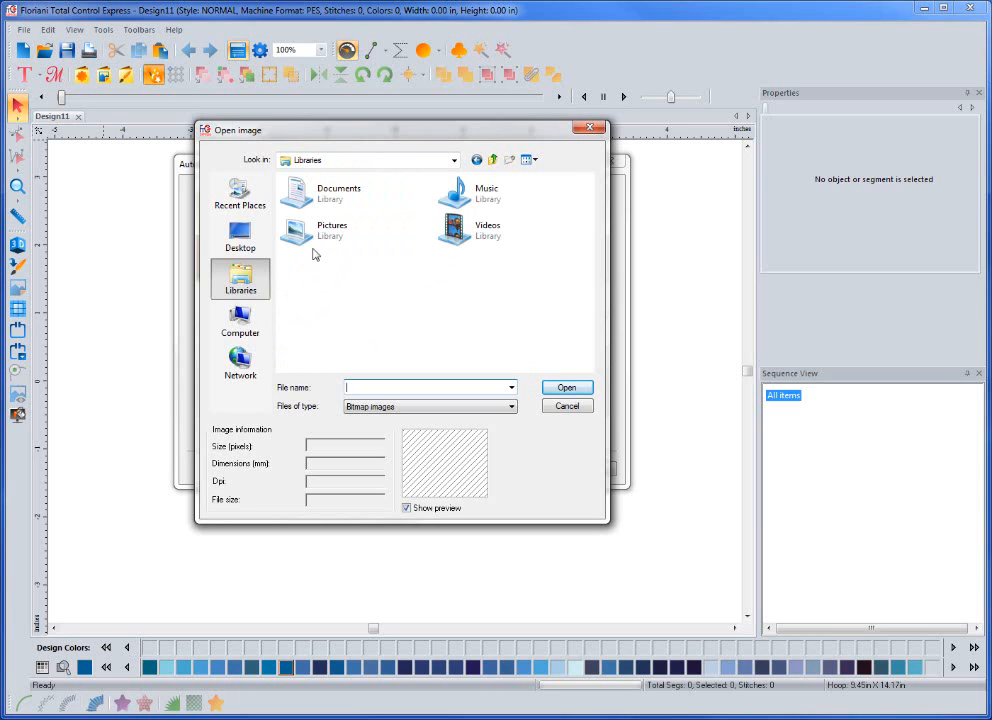
{"action": "left_click", "coordinate": [244, 323]}
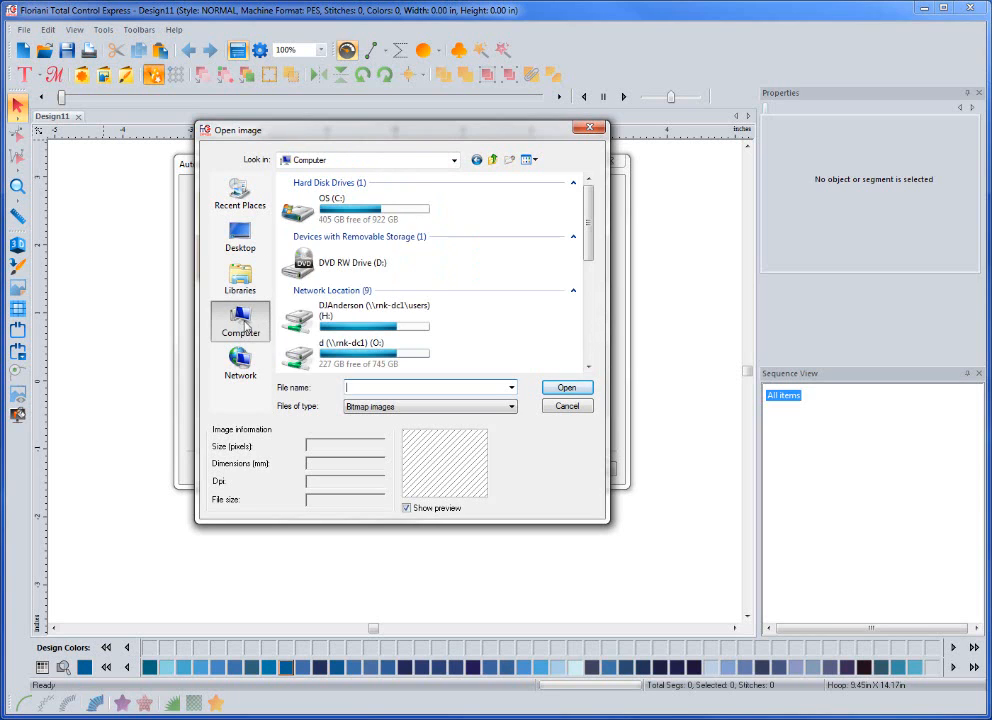
{"action": "double_click", "coordinate": [330, 208]}
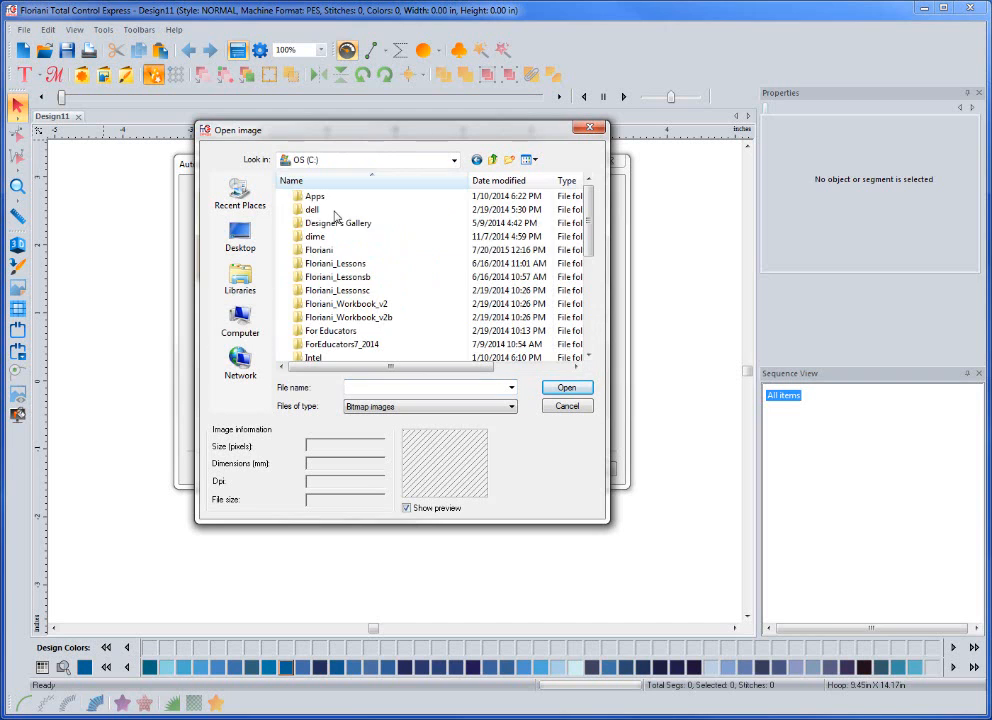
{"action": "double_click", "coordinate": [328, 255]}
{"action": "double_click", "coordinate": [327, 253]}
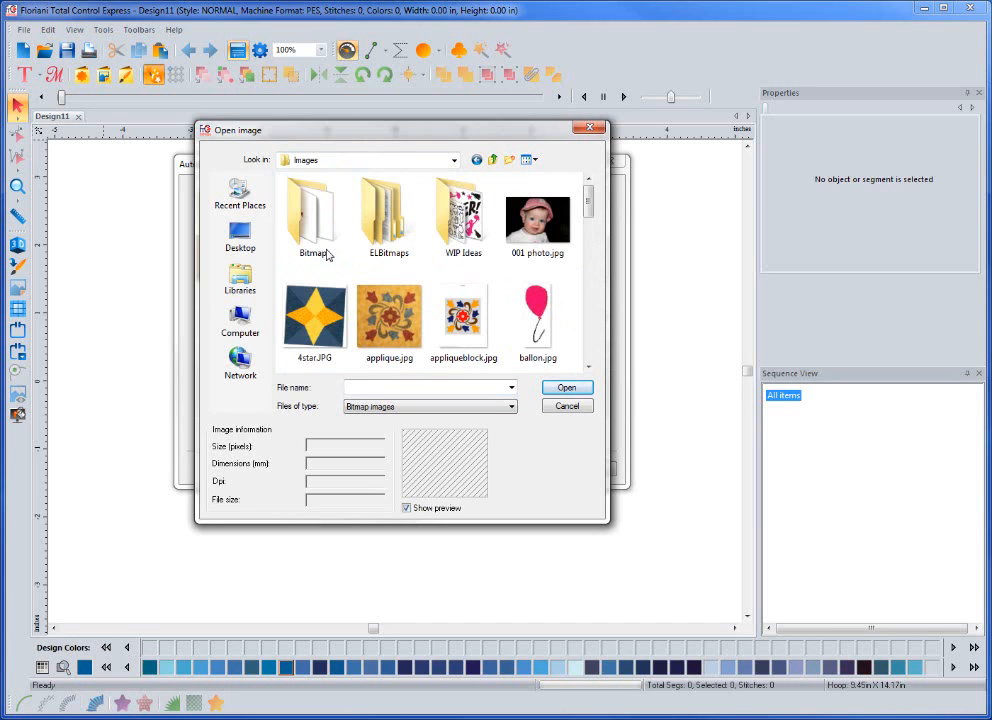
{"action": "left_click", "coordinate": [493, 160]}
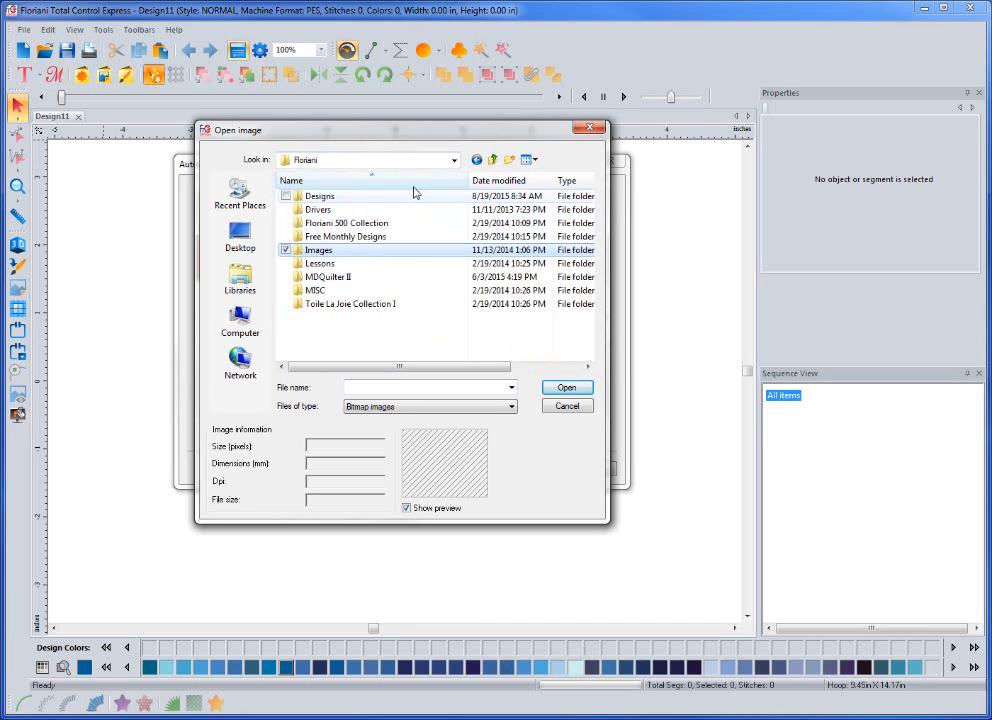
{"action": "left_click", "coordinate": [454, 160]}
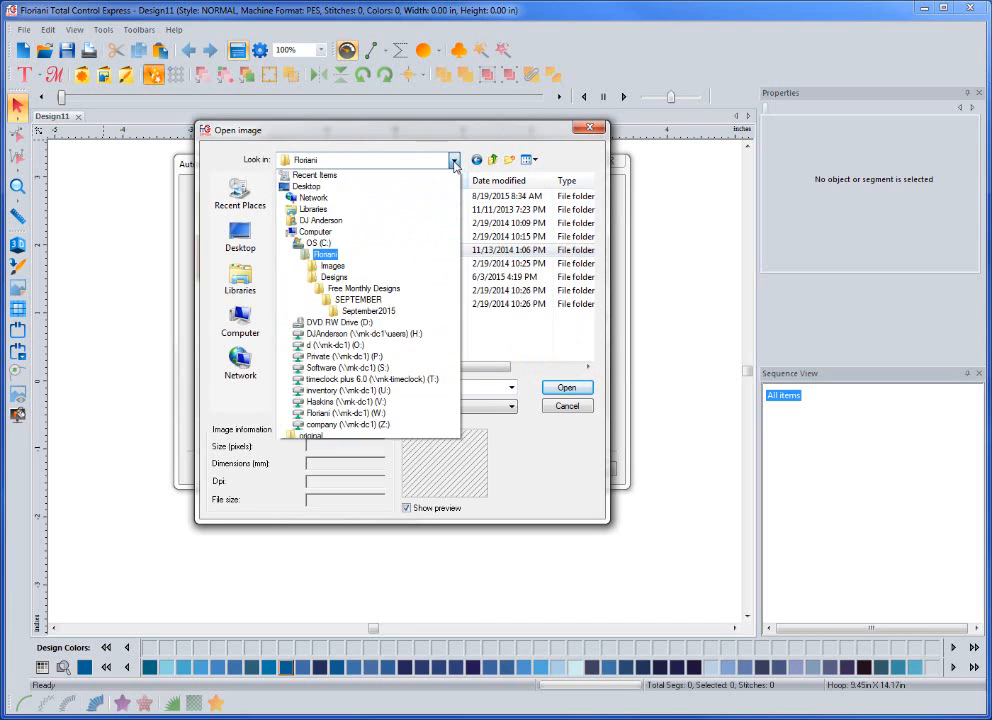
{"action": "left_click", "coordinate": [325, 247]}
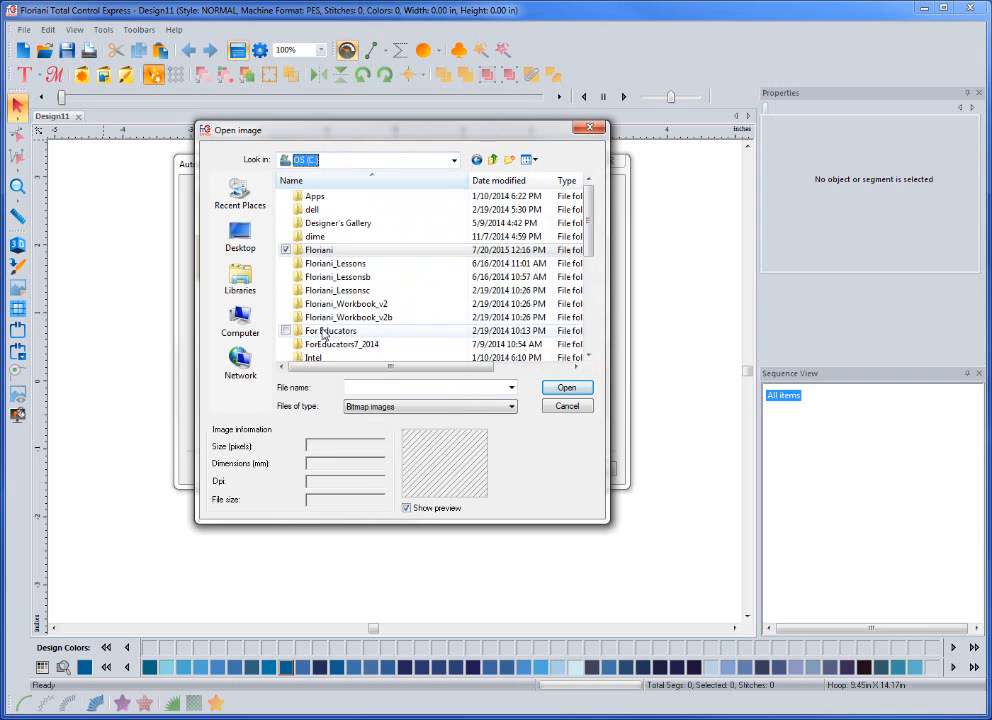
Open the sample image folder C:\ProgramData\Floriani\TCU\Library\Images.
{"action": "scroll", "coordinate": [324, 334], "scroll_direction": "down", "scroll_amount": 4}
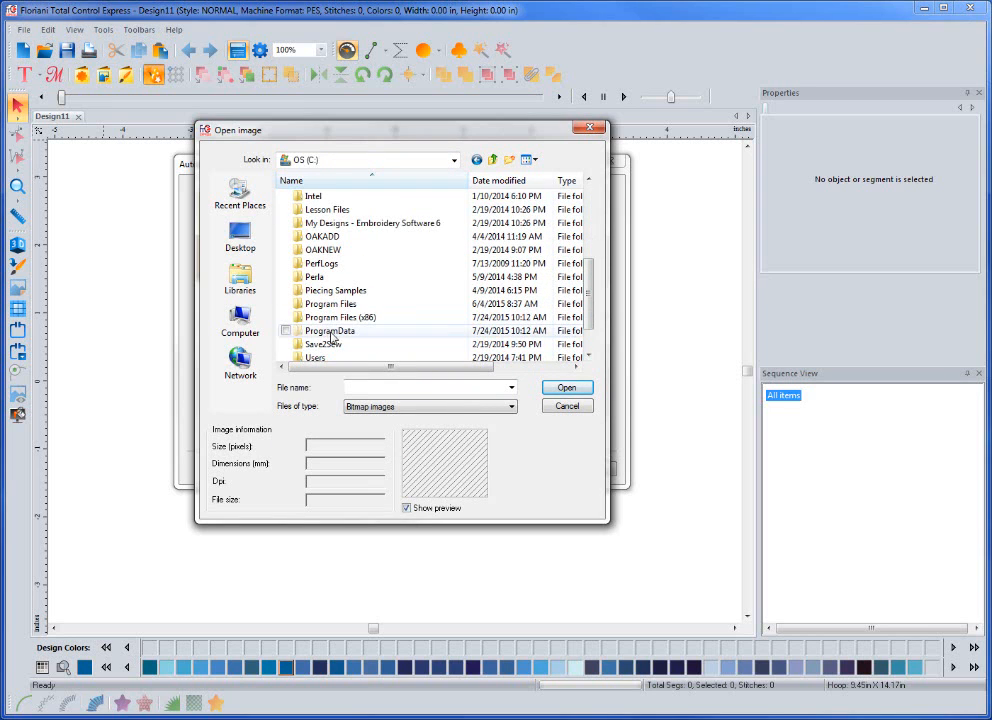
{"action": "double_click", "coordinate": [332, 340]}
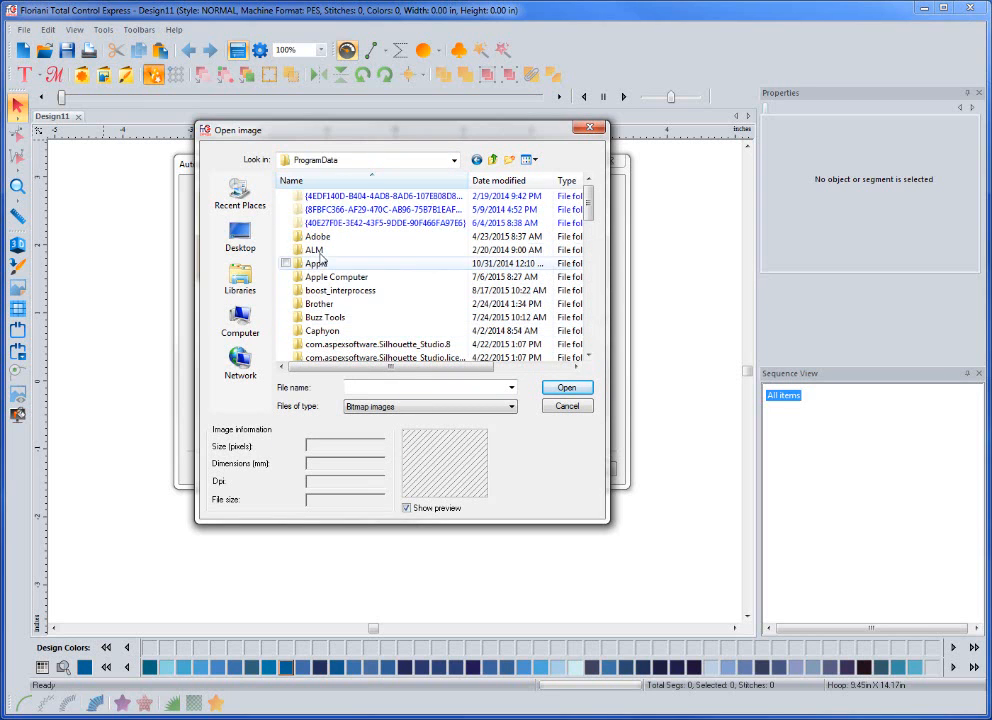
{"action": "scroll", "coordinate": [328, 332], "scroll_direction": "down", "scroll_amount": 3}
{"action": "scroll", "coordinate": [325, 332], "scroll_direction": "down", "scroll_amount": 1}
{"action": "double_click", "coordinate": [325, 332]}
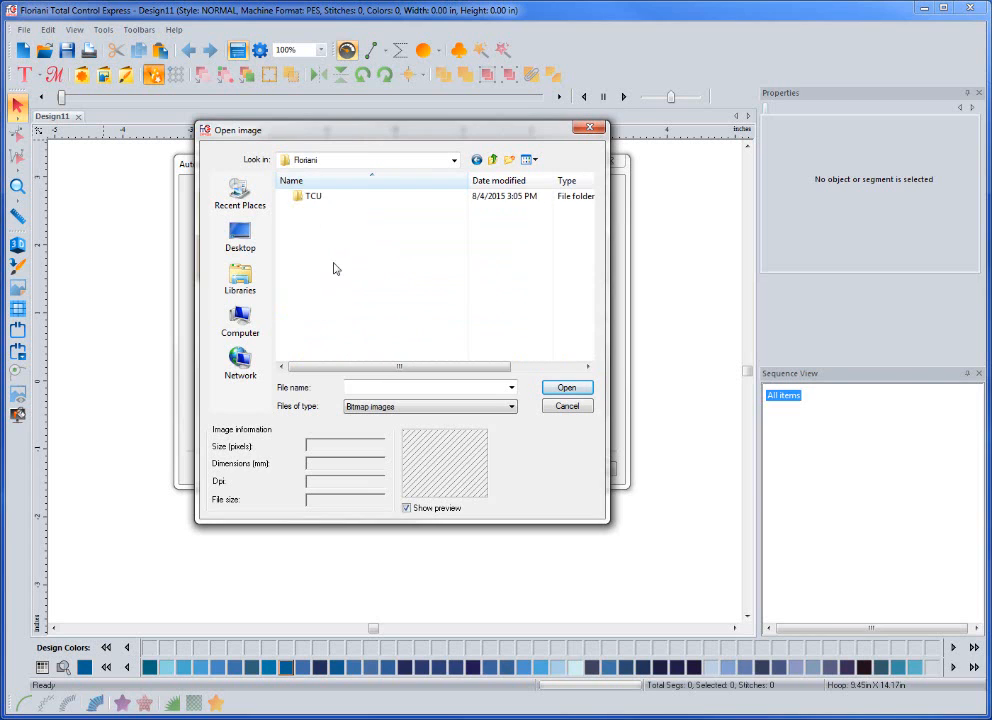
{"action": "double_click", "coordinate": [316, 197]}
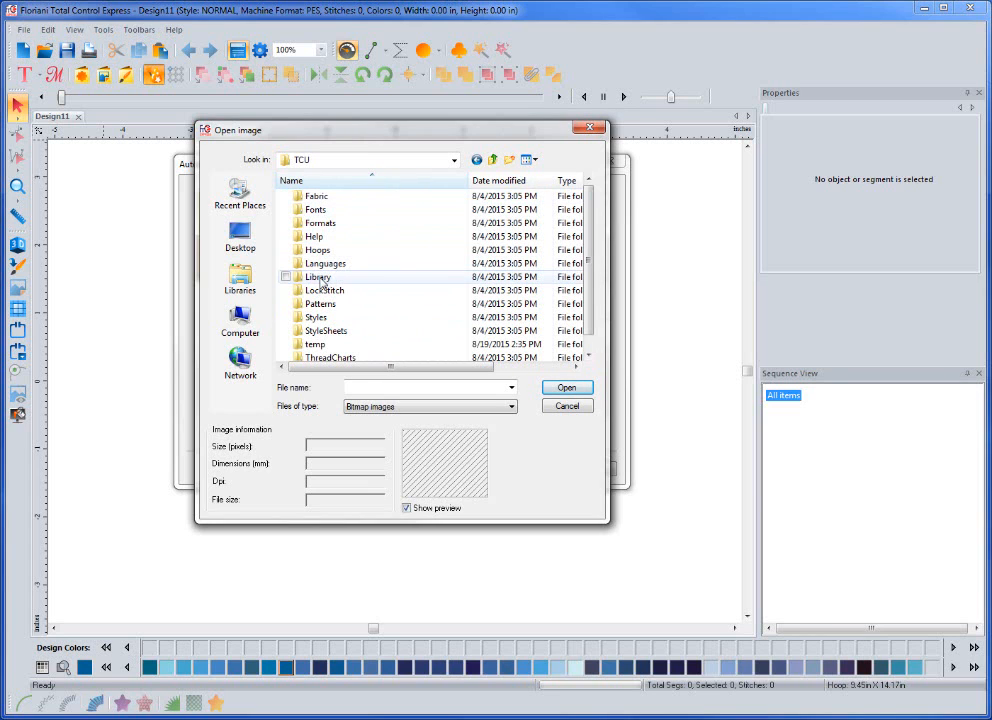
{"action": "double_click", "coordinate": [316, 278]}
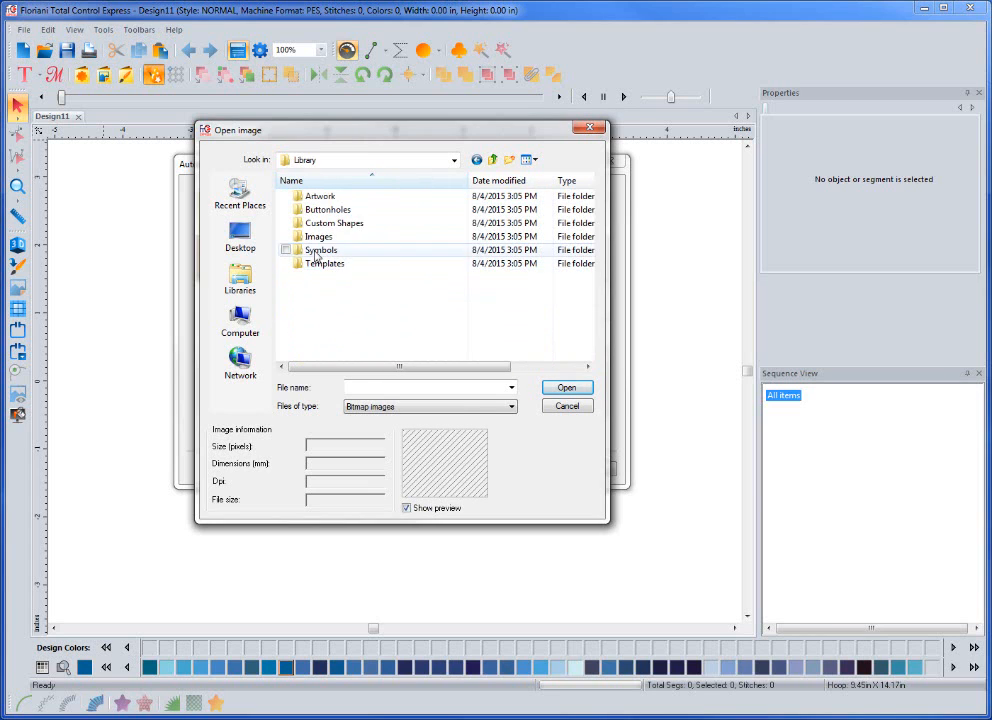
{"action": "double_click", "coordinate": [319, 239]}
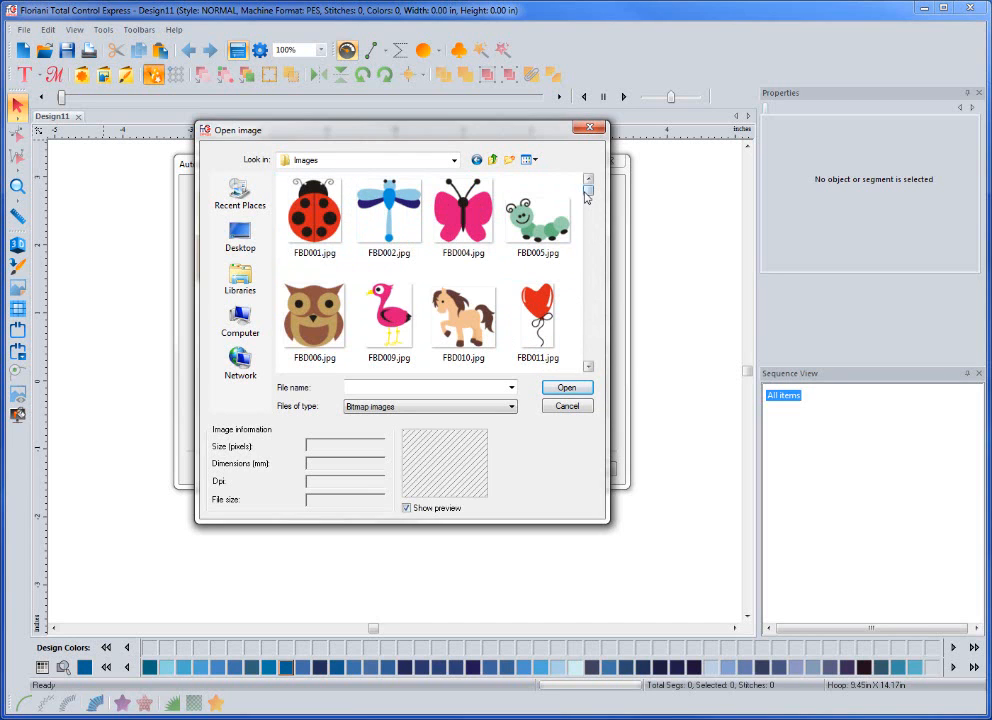
Load the Christmas tree image FBD024.jpg into the wizard and proceed to its Image Transformations page.
{"action": "left_click_drag", "start_coordinate": [586, 195], "coordinate": [589, 220]}
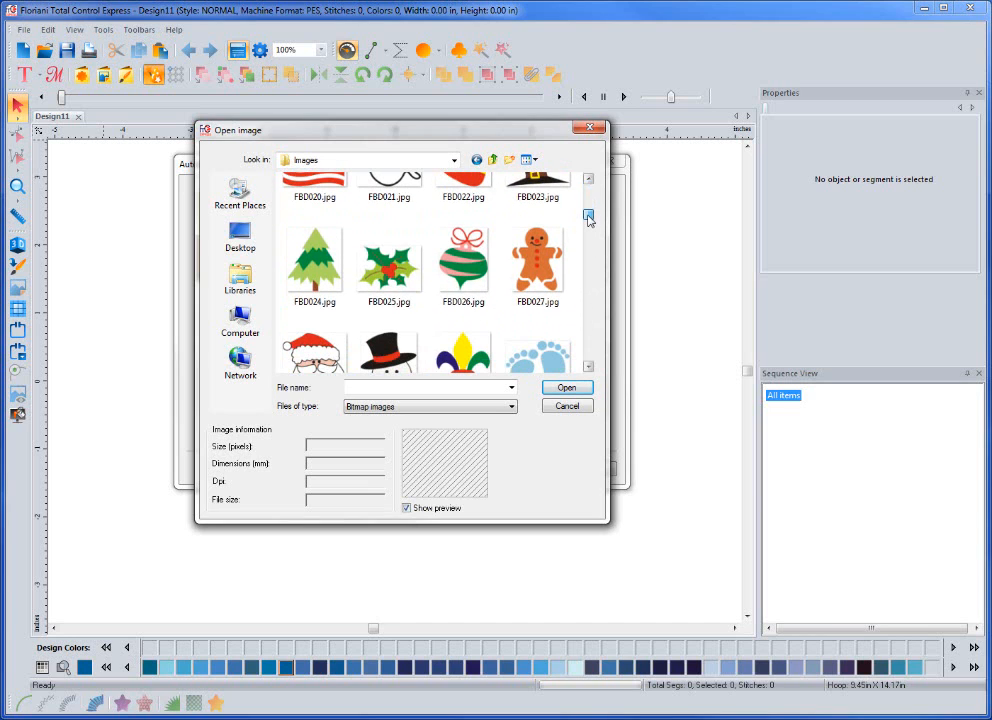
{"action": "left_click", "coordinate": [320, 270]}
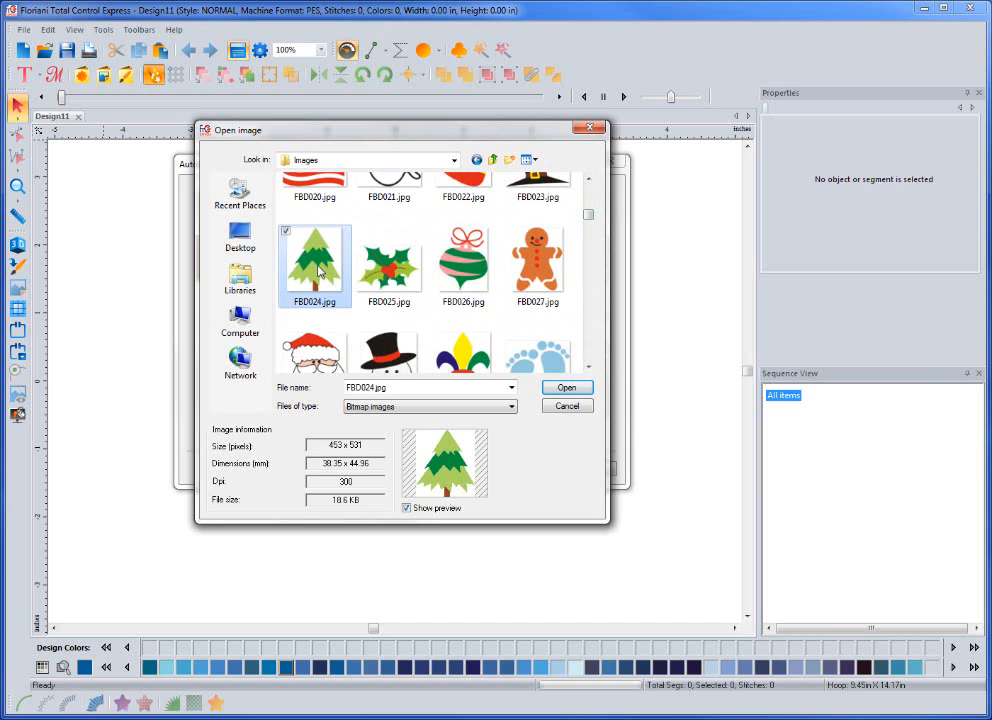
{"action": "left_click", "coordinate": [563, 388]}
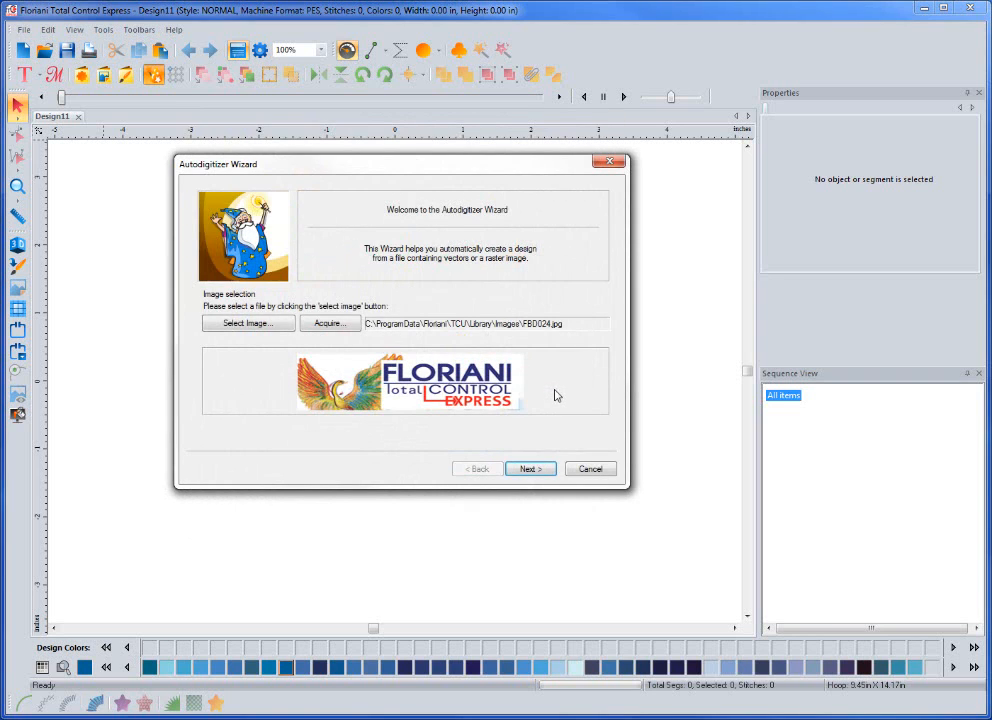
{"action": "left_click", "coordinate": [538, 476]}
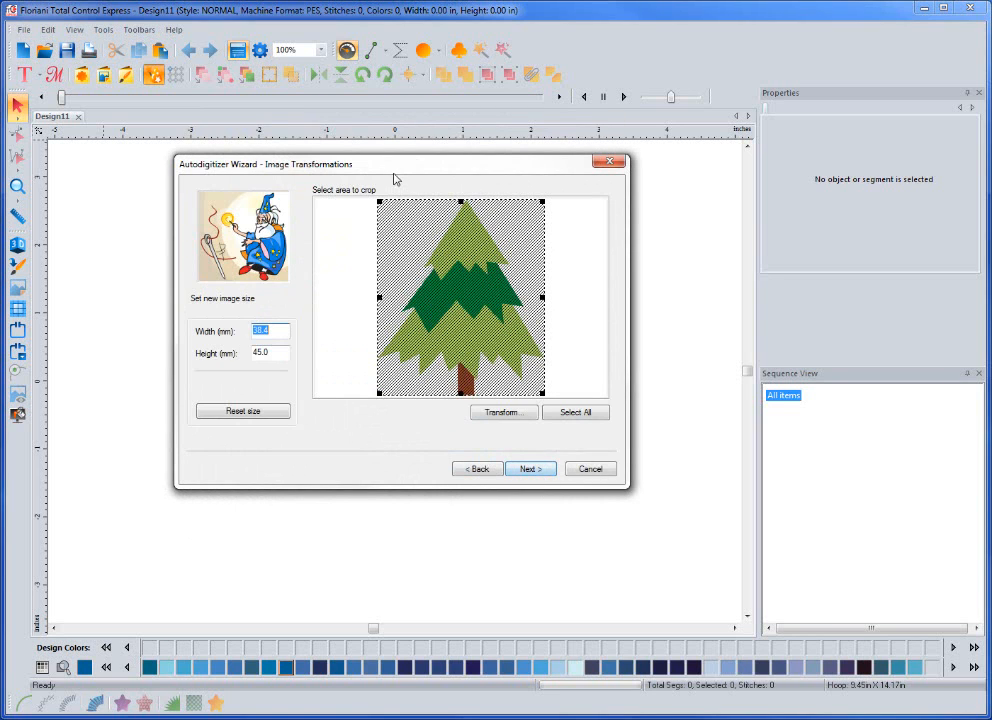
Set the tree image's height to 100 mm and proceed to color reduction.
{"action": "left_click_drag", "start_coordinate": [394, 170], "coordinate": [409, 170]}
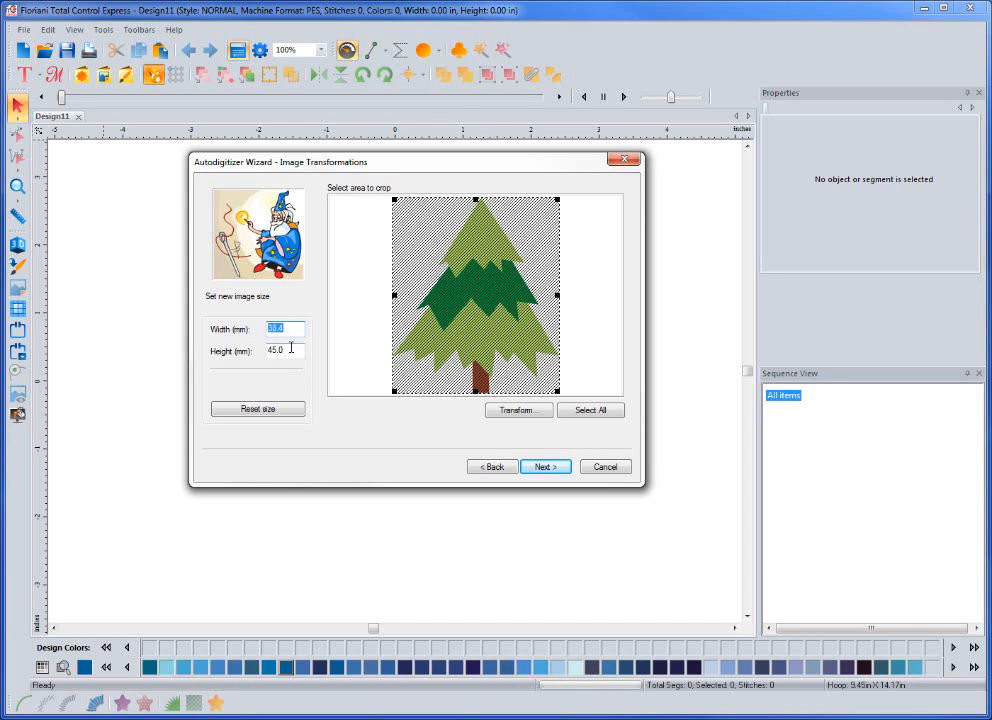
{"action": "left_click", "coordinate": [288, 348]}
{"action": "type", "text": "100"}
{"action": "left_click", "coordinate": [541, 468]}
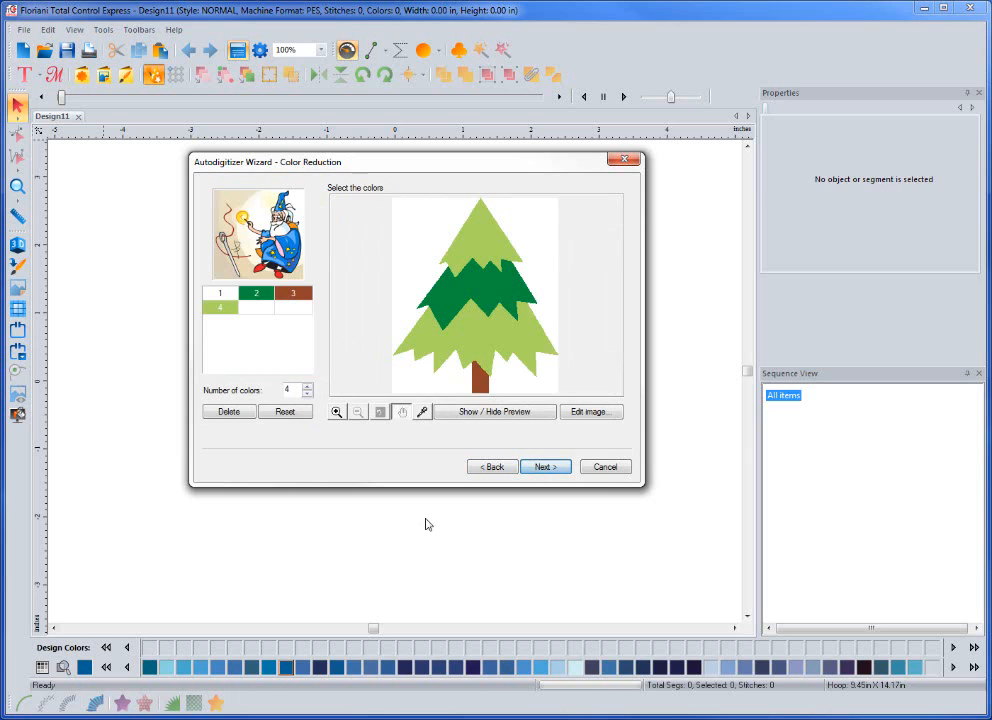
Keep the reduction to 4 colors and the outline tolerance of 15, leaving the background unfilled, and proceed to the Judgment page.
{"action": "left_click", "coordinate": [401, 411]}
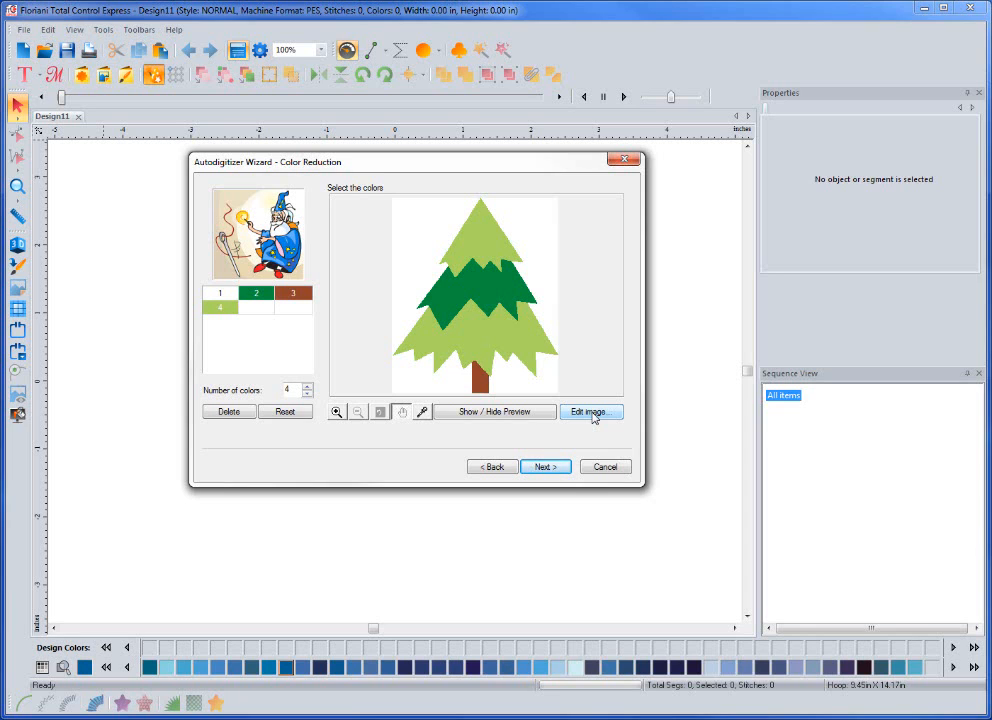
{"action": "left_click", "coordinate": [545, 467]}
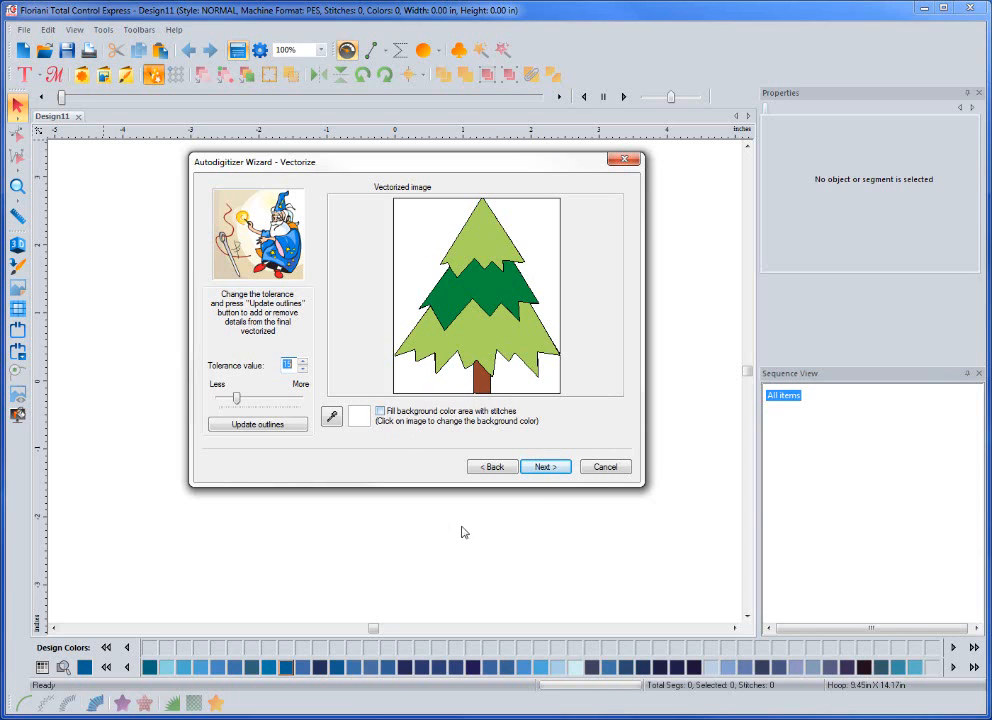
{"action": "left_click", "coordinate": [546, 470]}
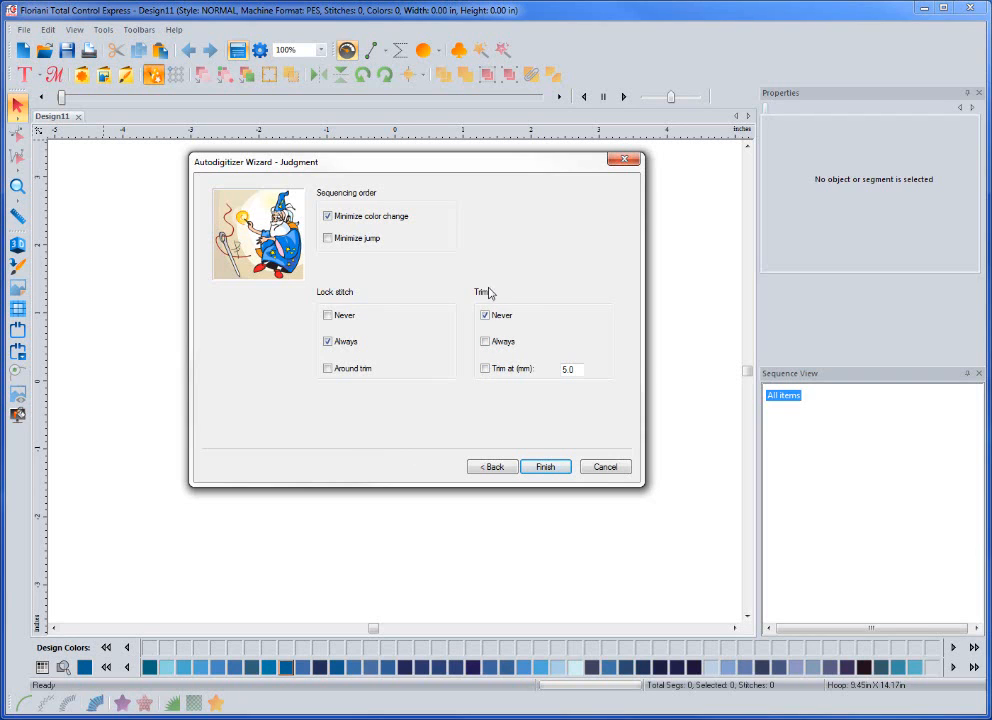
Set trimming to Always and finish the wizard to generate the tree's stitches.
{"action": "left_click", "coordinate": [485, 342]}
{"action": "left_click", "coordinate": [484, 342]}
{"action": "left_click", "coordinate": [545, 467]}
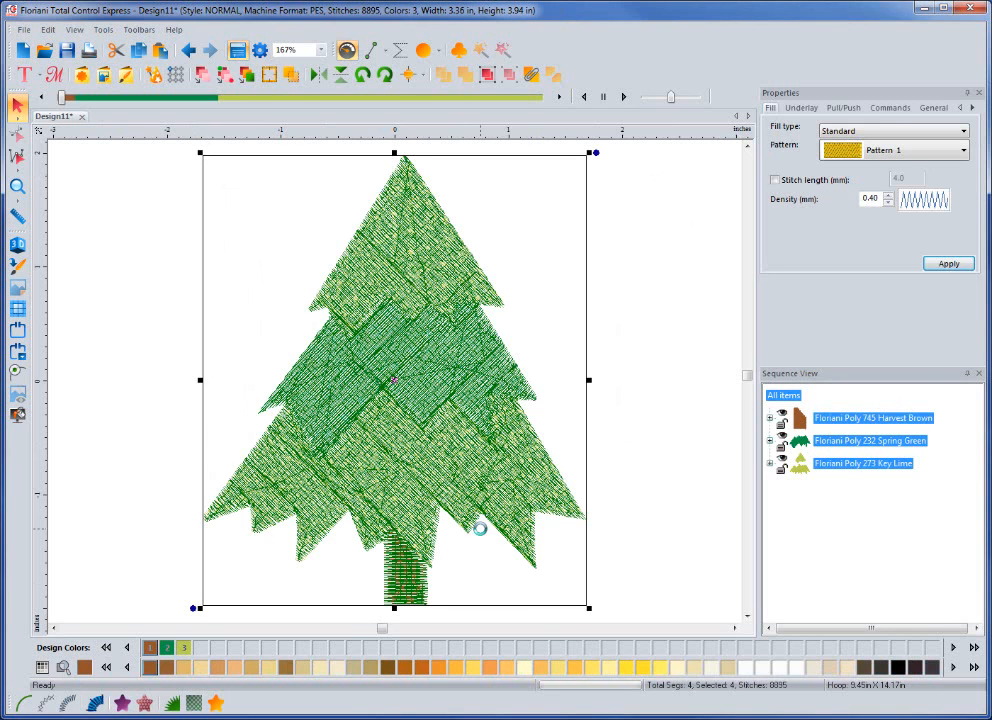
Deselect the tree design and display it in 3D view.
{"action": "left_click", "coordinate": [630, 433]}
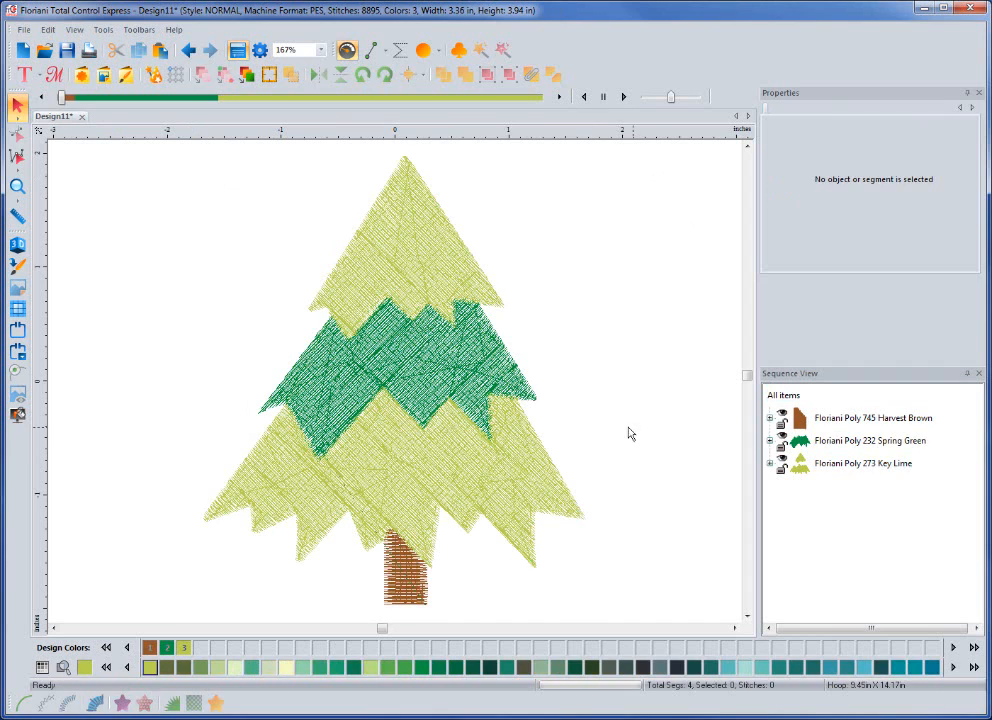
{"action": "left_click", "coordinate": [24, 246]}
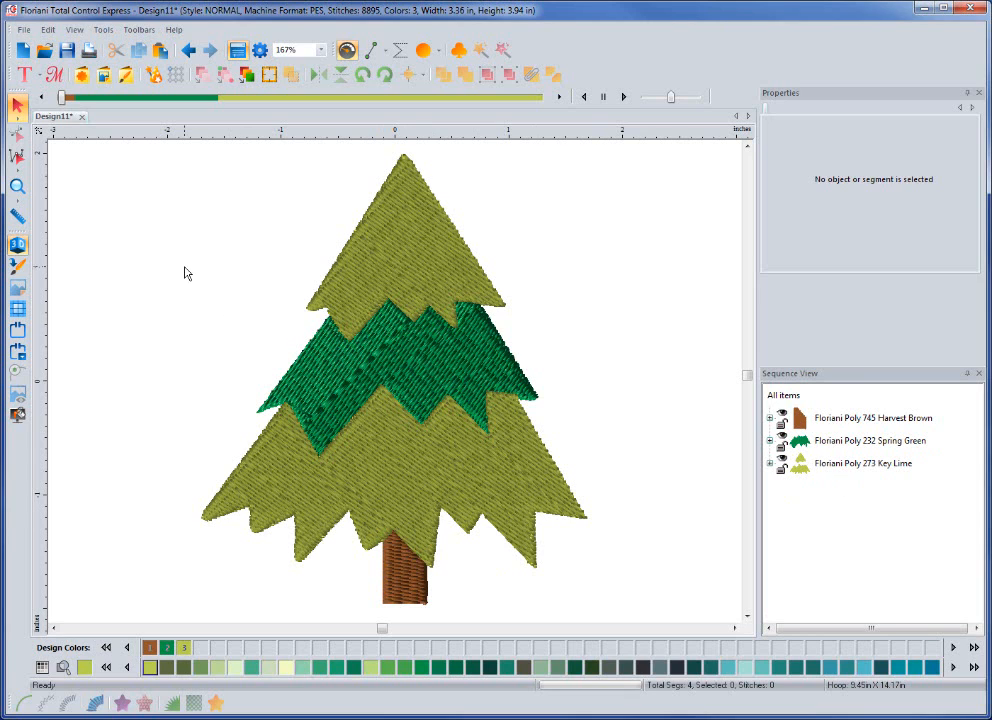
Create a new design and load the hamburger image PR8-011.jpg into the Auto Digitizing Wizard, proceeding to Image Transformations.
{"action": "left_click", "coordinate": [22, 49]}
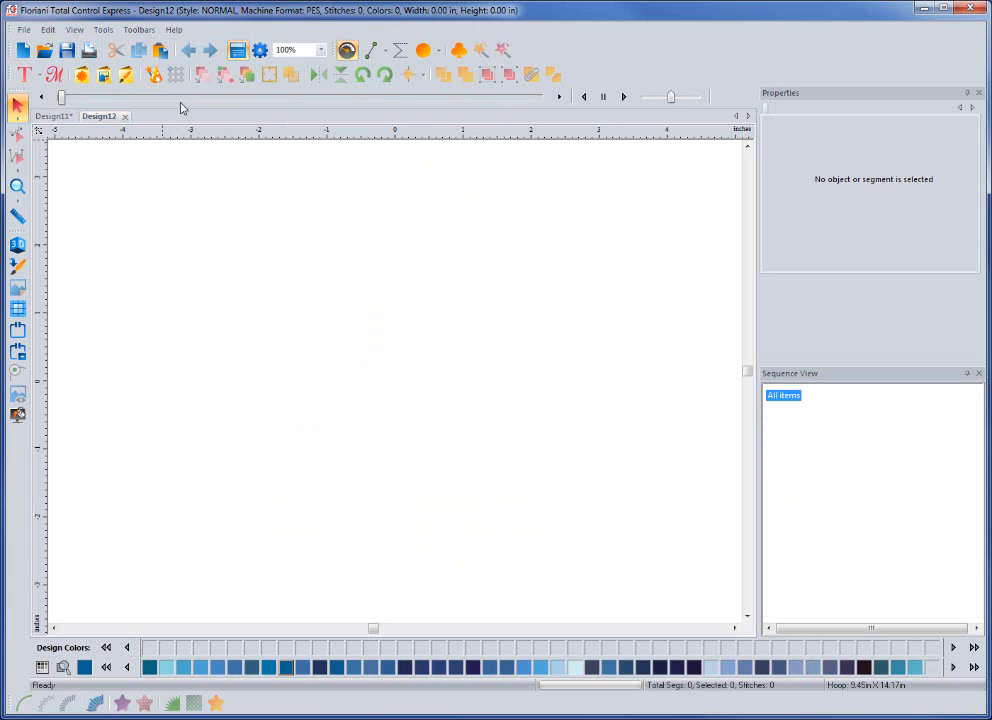
{"action": "left_click", "coordinate": [153, 74]}
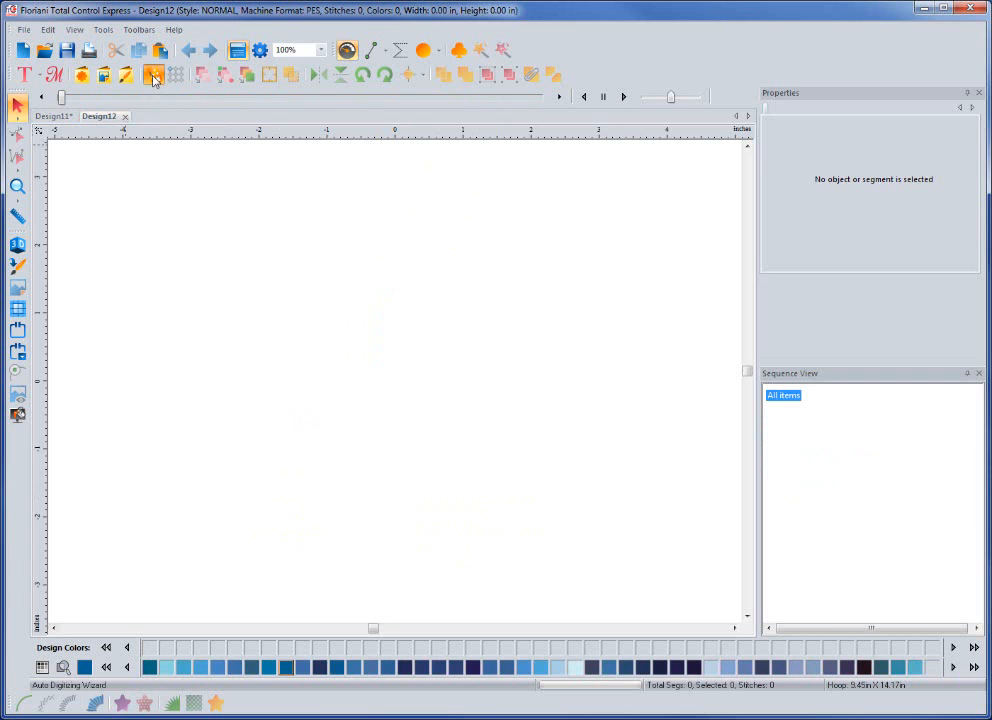
{"action": "left_click", "coordinate": [350, 362]}
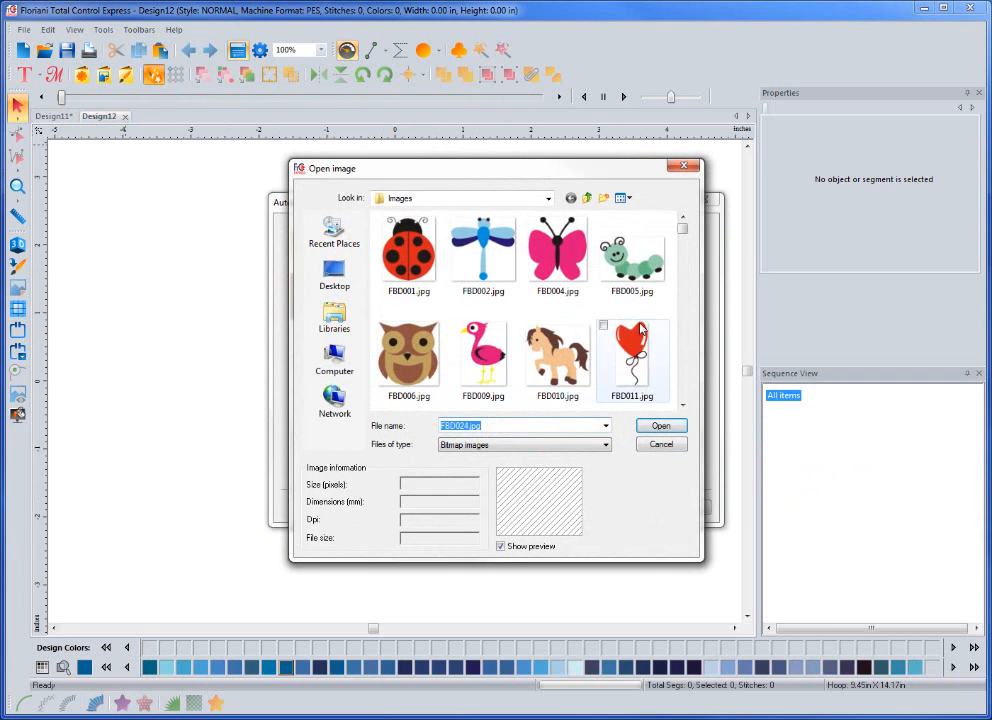
{"action": "left_click_drag", "start_coordinate": [686, 232], "coordinate": [683, 373]}
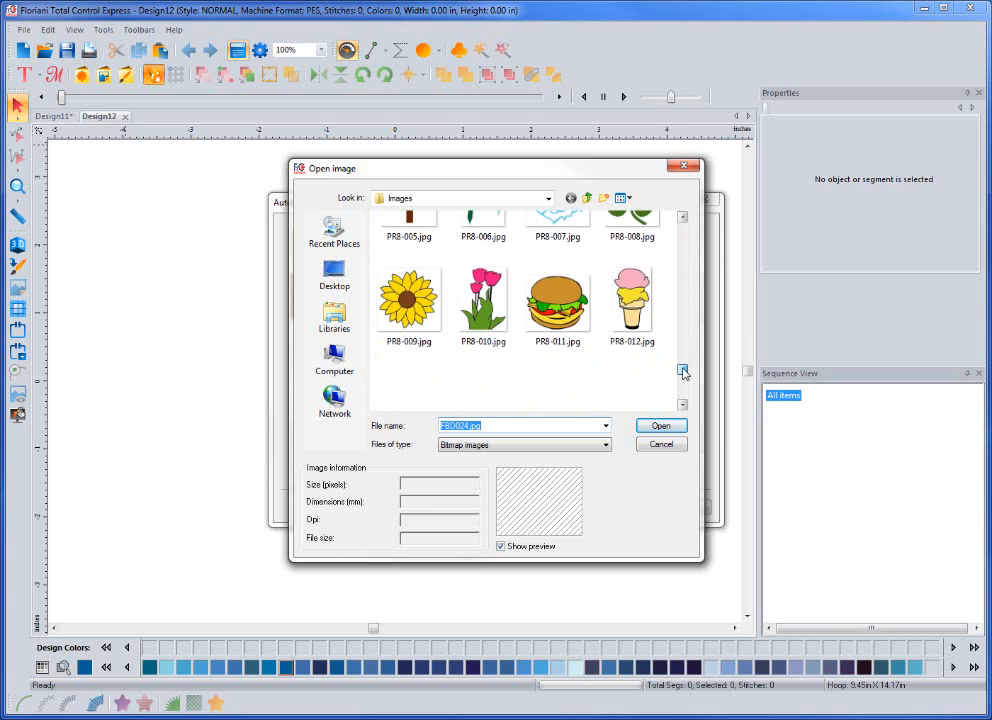
{"action": "left_click", "coordinate": [548, 316]}
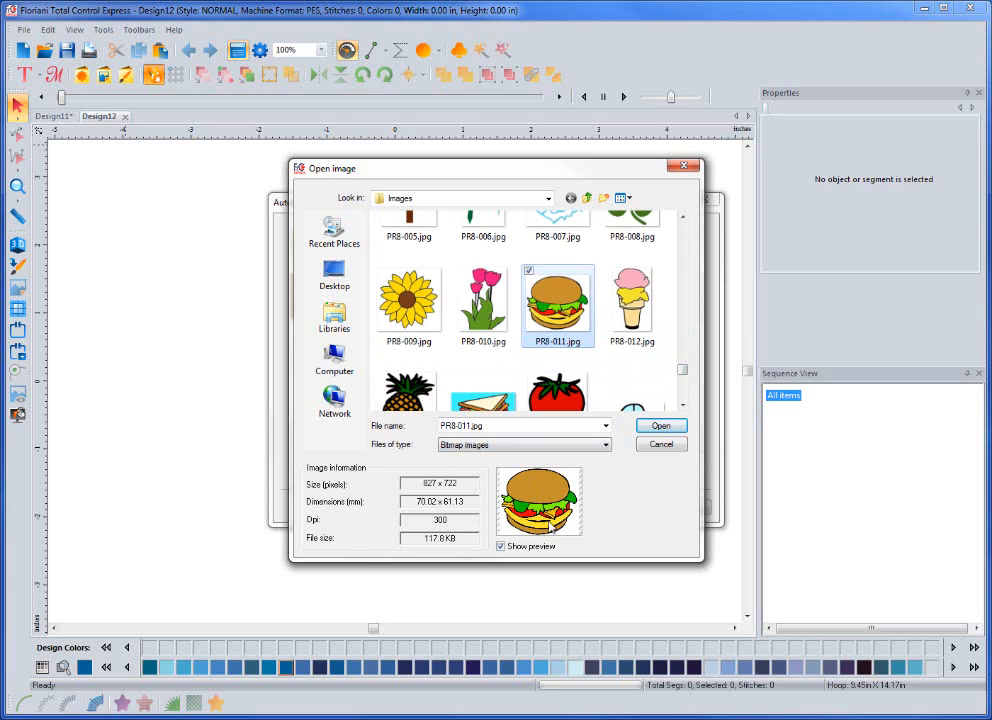
{"action": "left_click", "coordinate": [660, 425]}
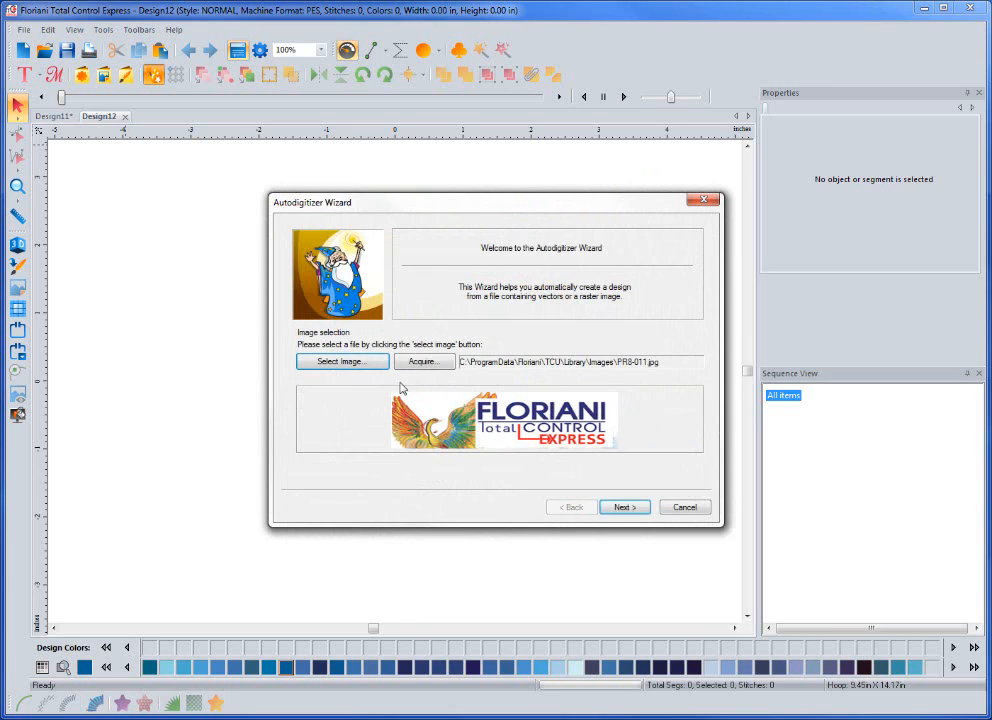
{"action": "left_click", "coordinate": [625, 507]}
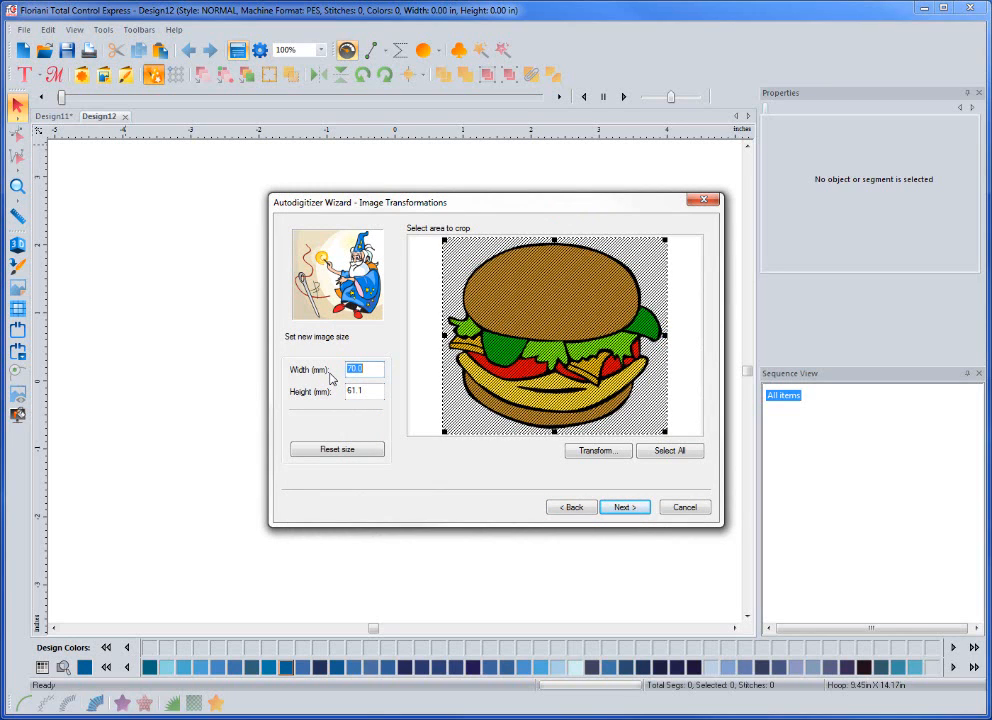
Set the hamburger image width to 100 mm and finish the wizard, keeping 8 colors, tolerance 15 and the default sequencing, lock stitch and trim options.
{"action": "type", "text": "100"}
{"action": "left_click", "coordinate": [623, 509]}
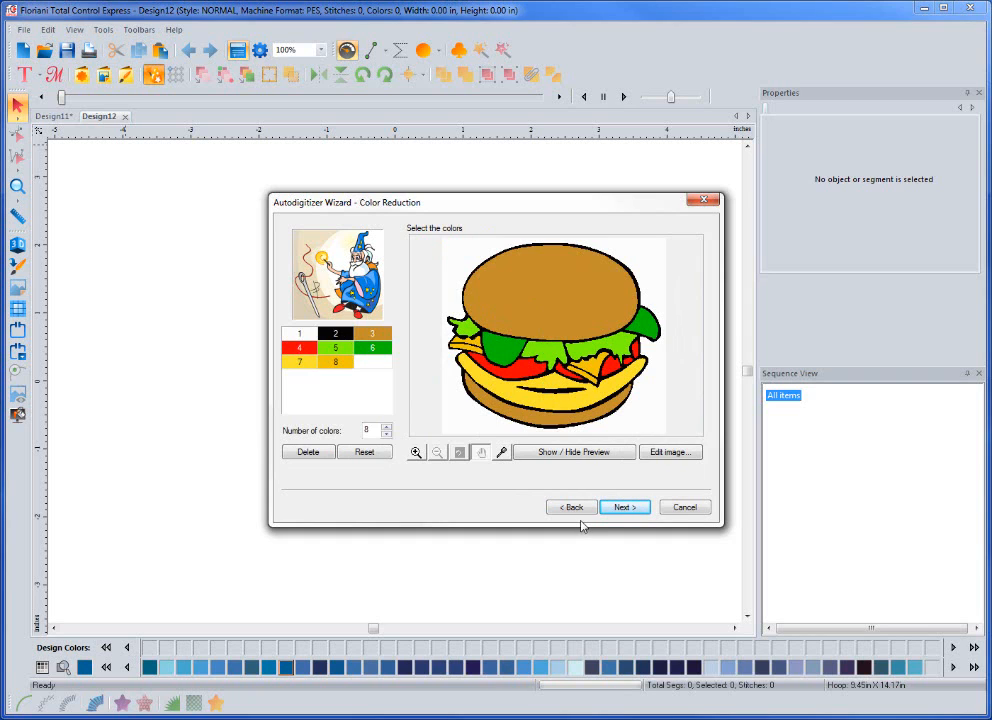
{"action": "left_click", "coordinate": [623, 507]}
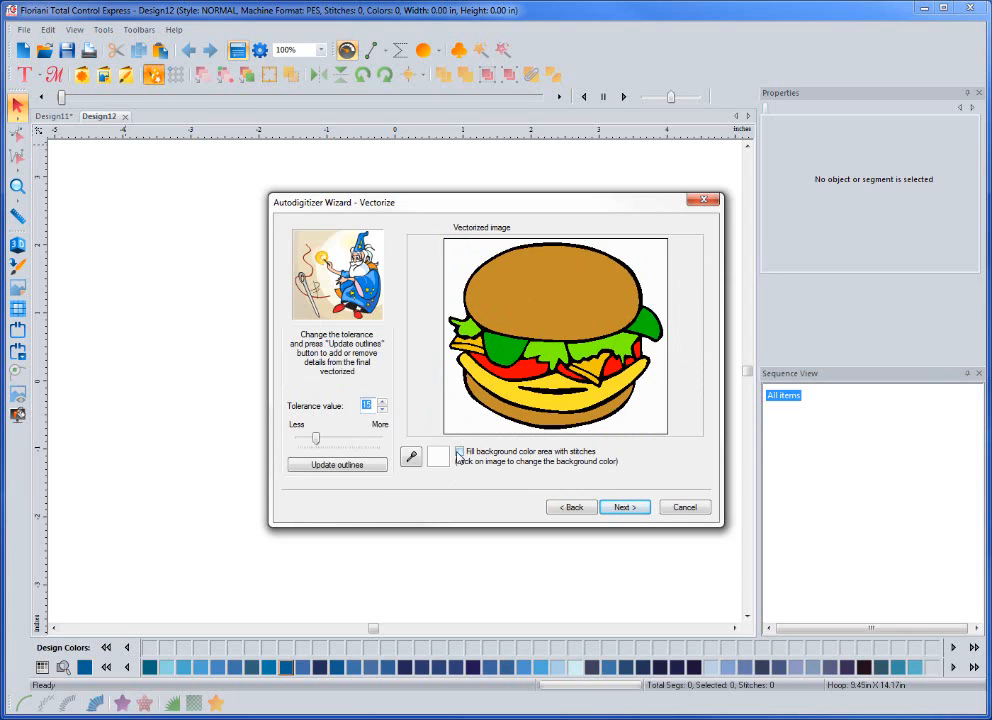
{"action": "left_click", "coordinate": [626, 508]}
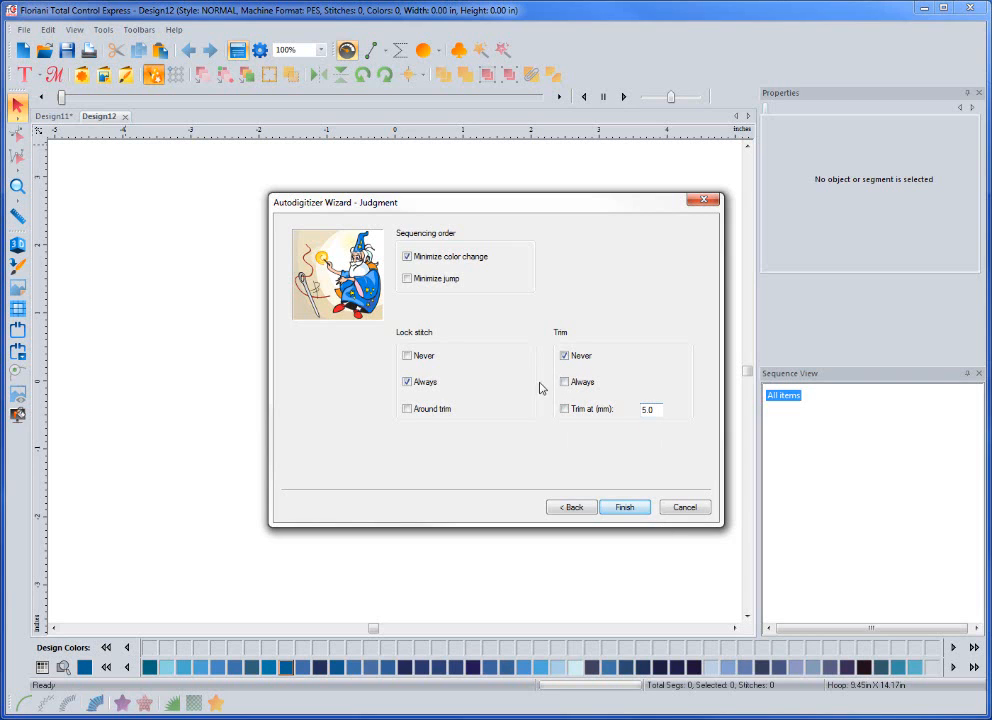
{"action": "left_click", "coordinate": [626, 508]}
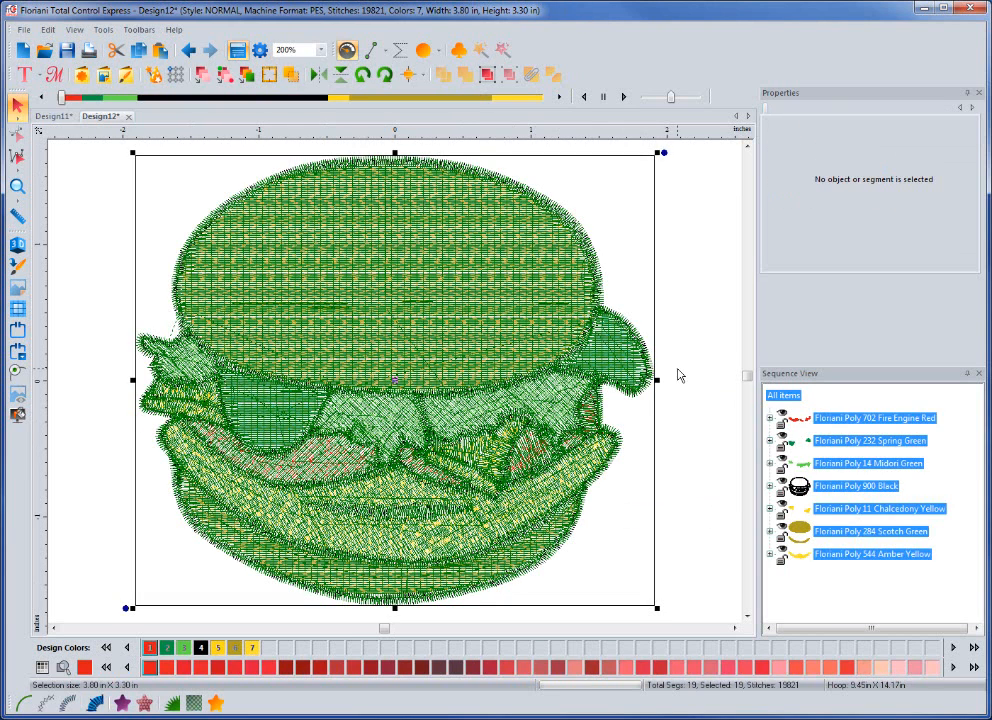
Deselect the hamburger design and display its stitches in 3D view.
{"action": "left_click", "coordinate": [678, 375]}
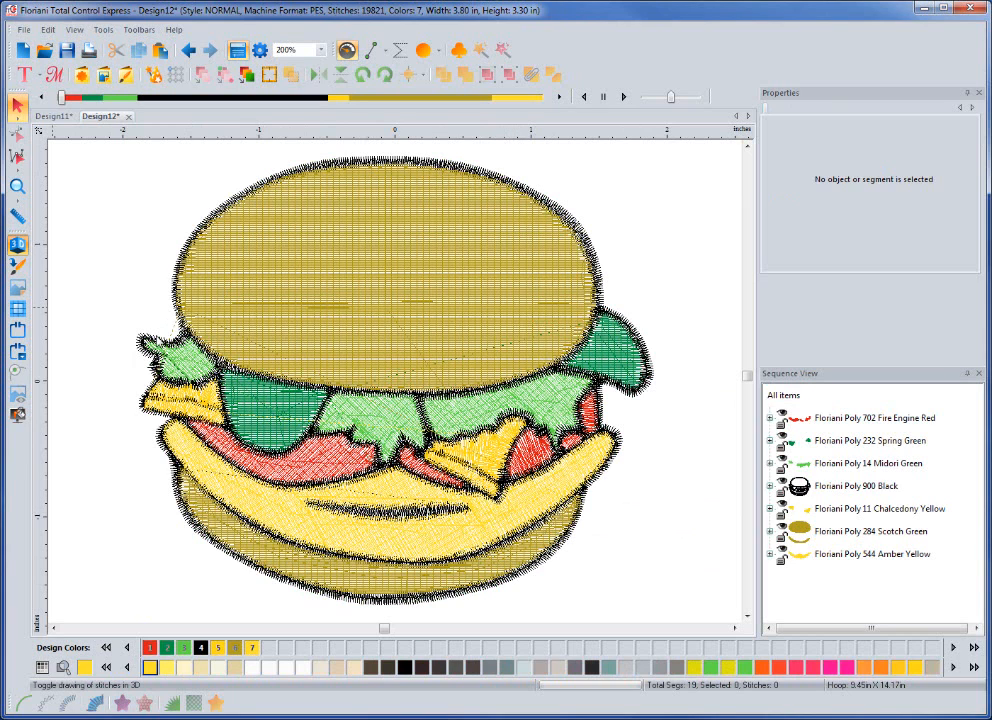
{"action": "left_click", "coordinate": [17, 244]}
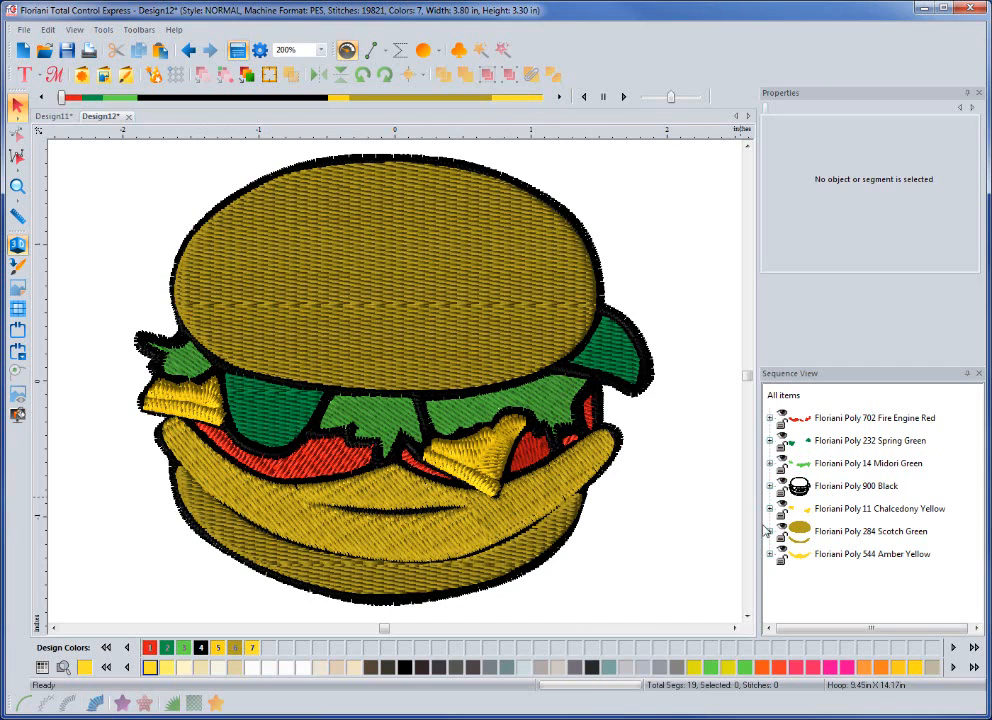
Move the Floriani Poly 900 Black outline to last in the stitching sequence and deselect it.
{"action": "left_click", "coordinate": [828, 490]}
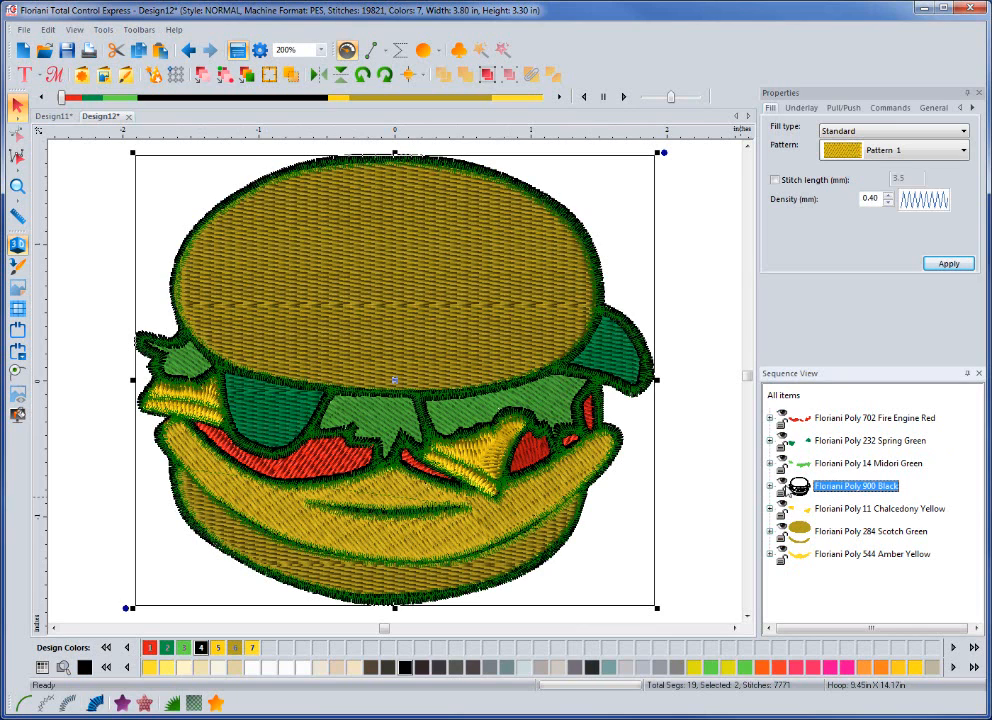
{"action": "right_click", "coordinate": [828, 490]}
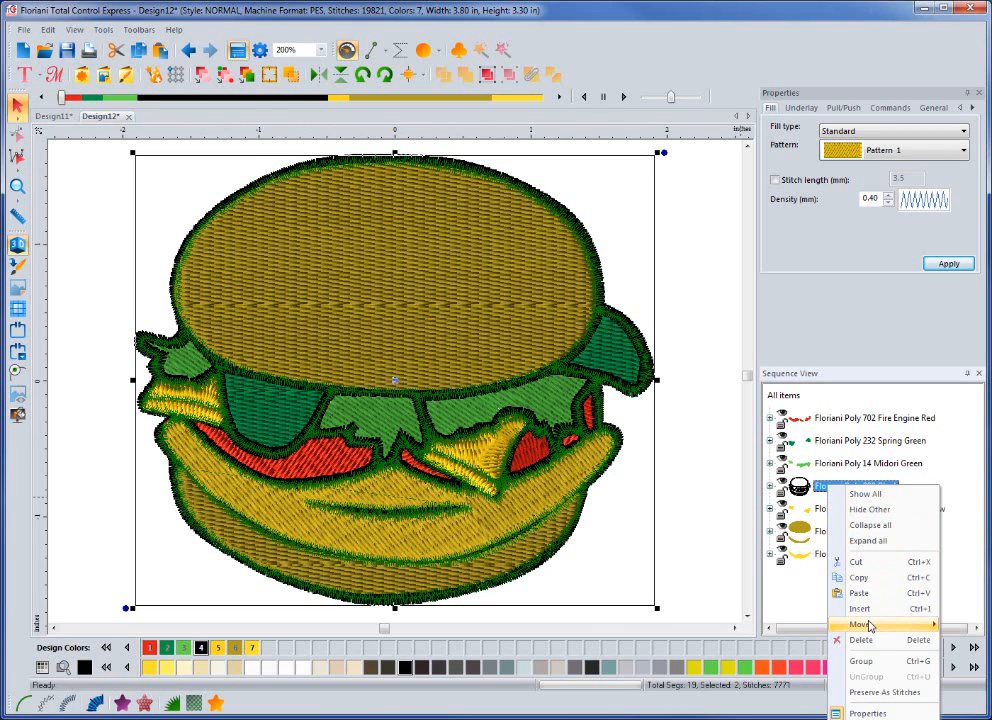
{"action": "mouse_move", "coordinate": [873, 628]}
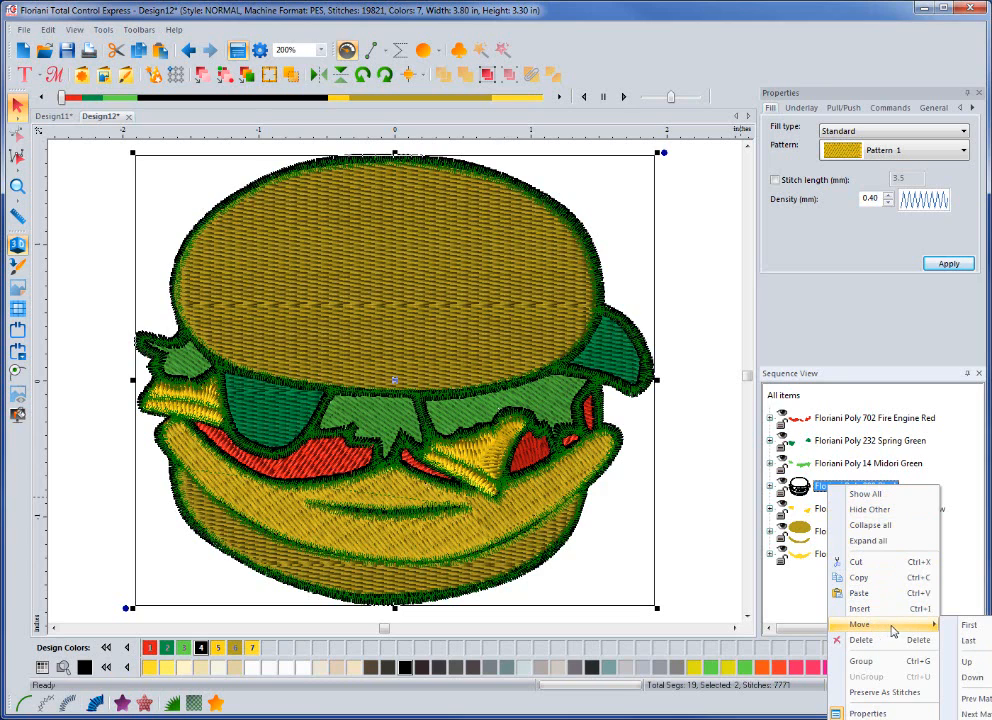
{"action": "left_click", "coordinate": [968, 642]}
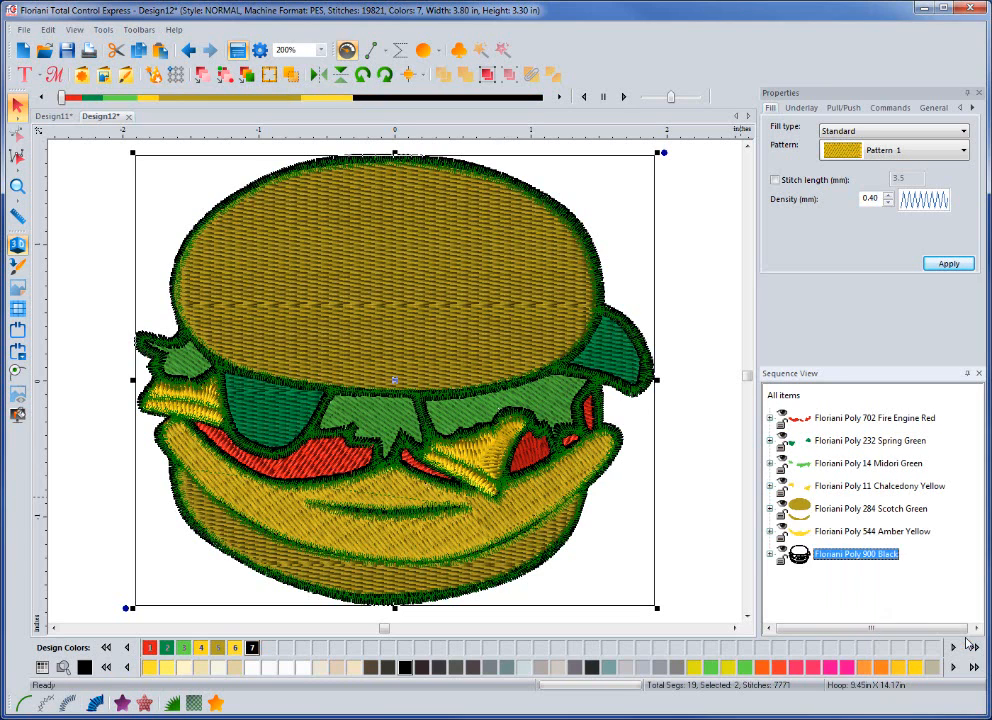
{"action": "left_click", "coordinate": [812, 585]}
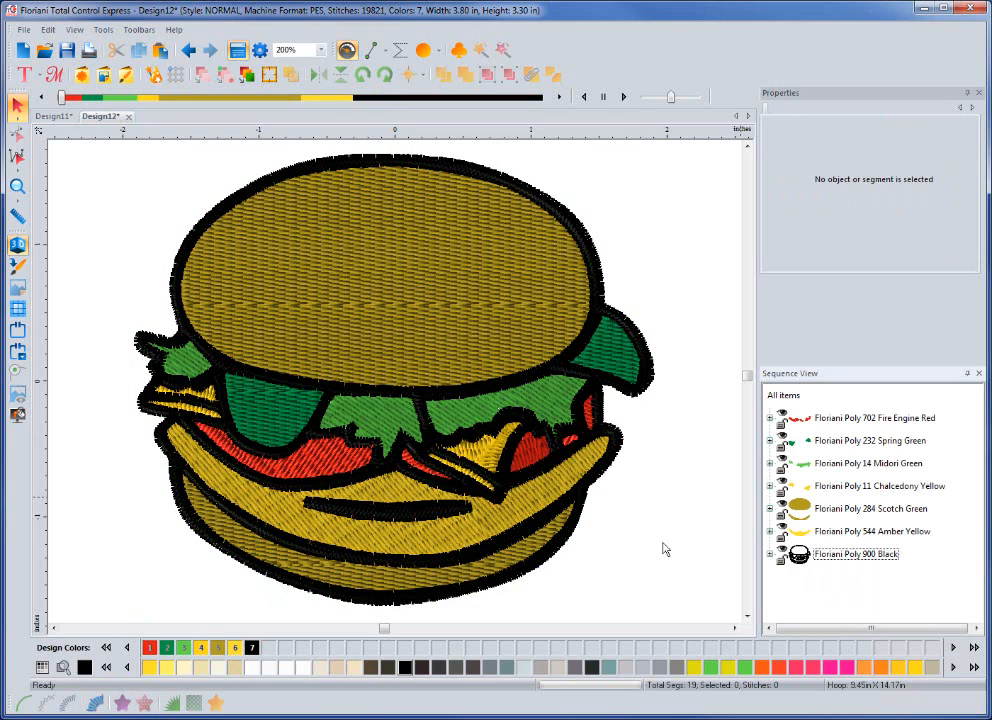